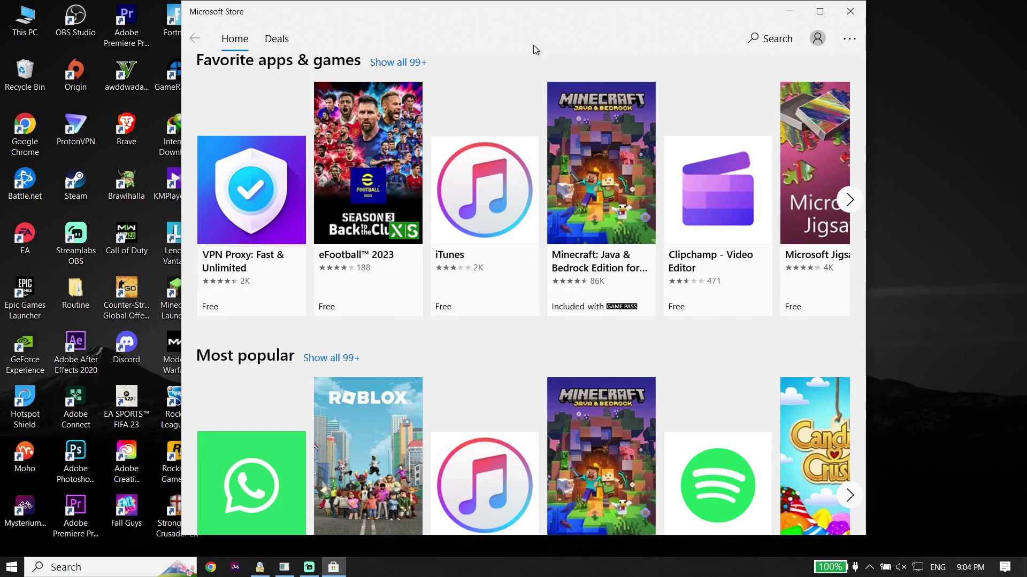
Close the Store, minimize NekoRay, and open TechHQ Wi-Fi status via Control Panel's Network and Sharing Center
{"action": "left_click", "coordinate": [850, 11]}
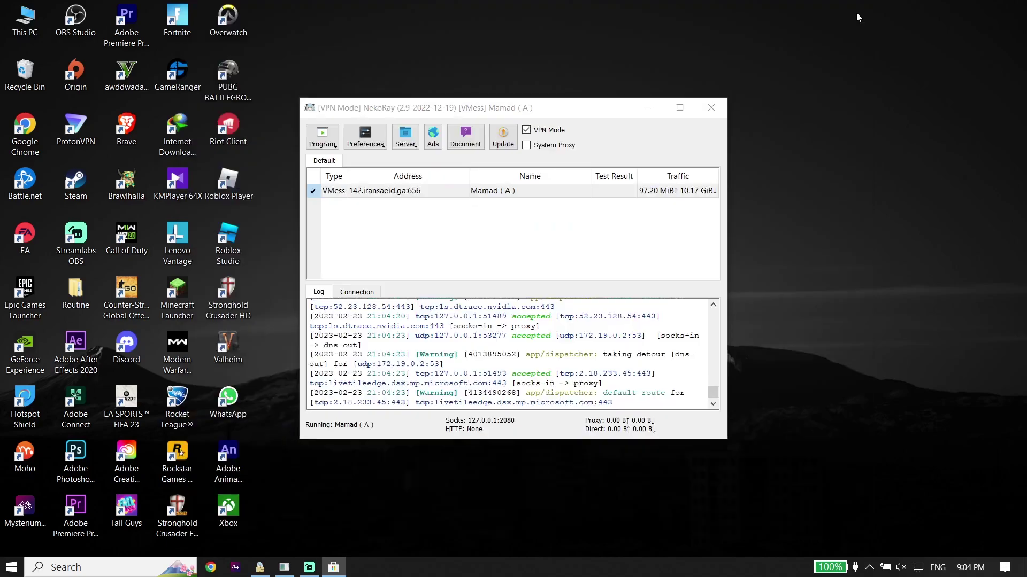
{"action": "left_click", "coordinate": [649, 108]}
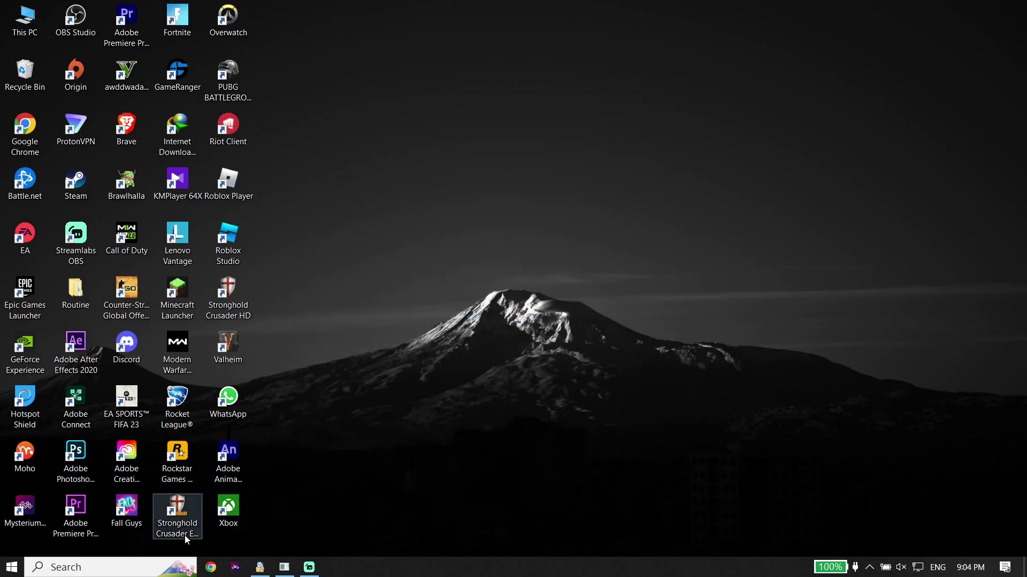
{"action": "left_click", "coordinate": [144, 568]}
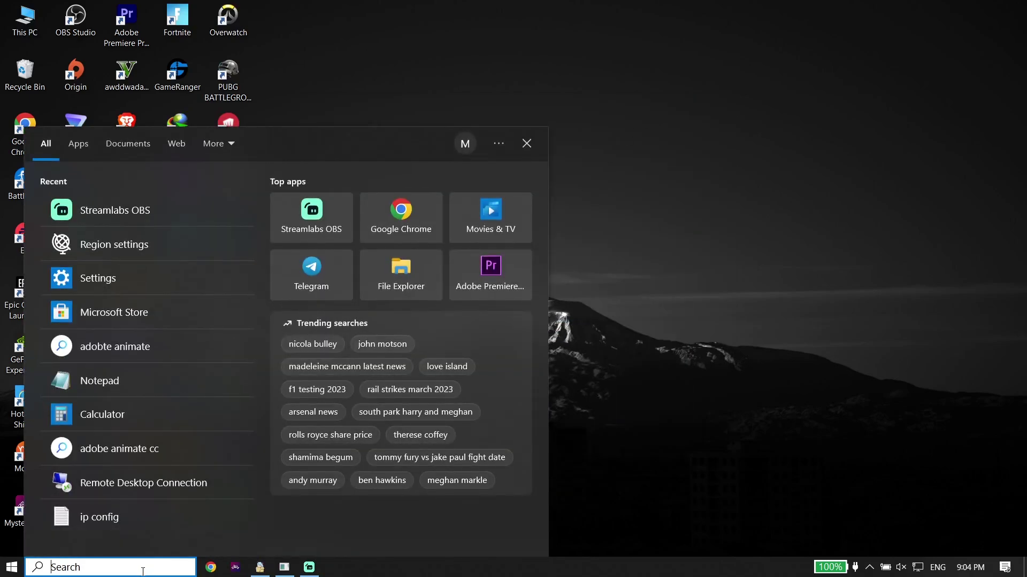
{"action": "type", "text": "con"}
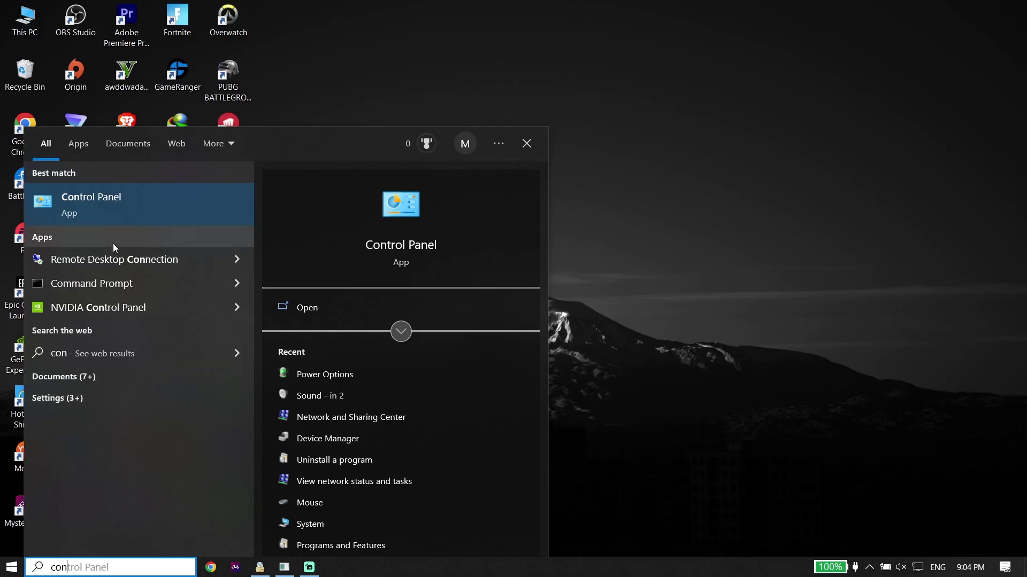
{"action": "key", "text": "Return"}
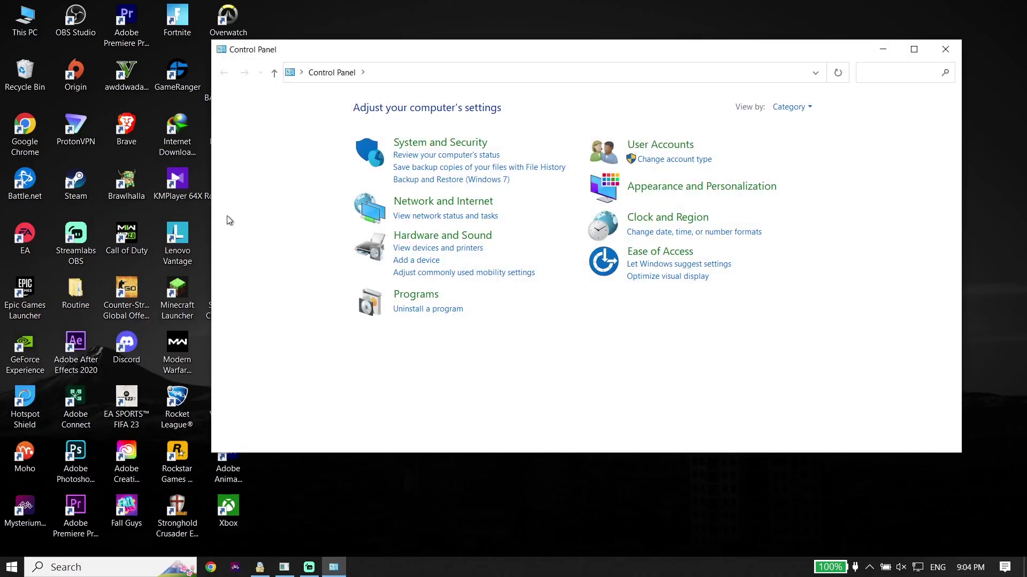
{"action": "left_click", "coordinate": [406, 202]}
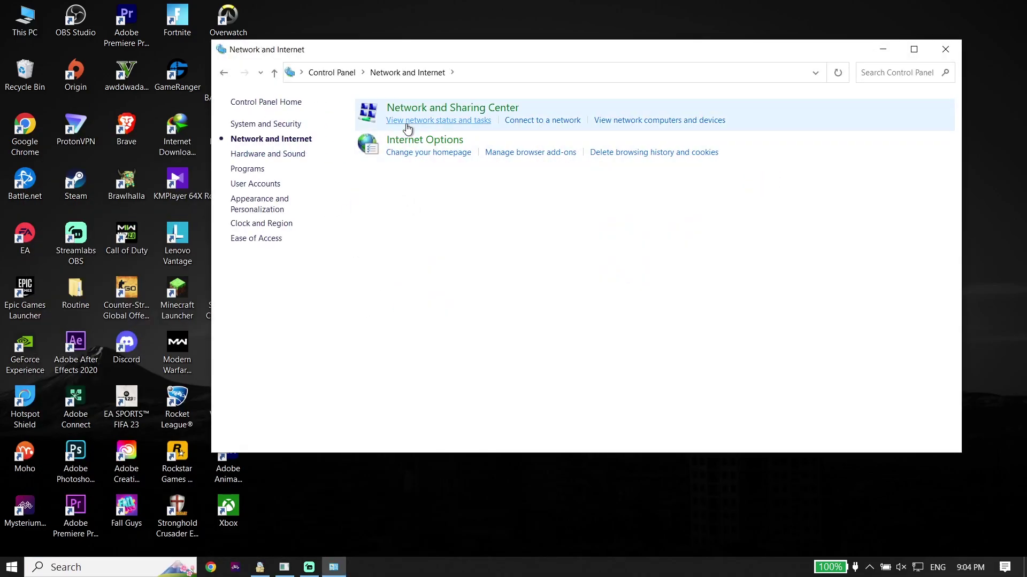
{"action": "left_click", "coordinate": [415, 109]}
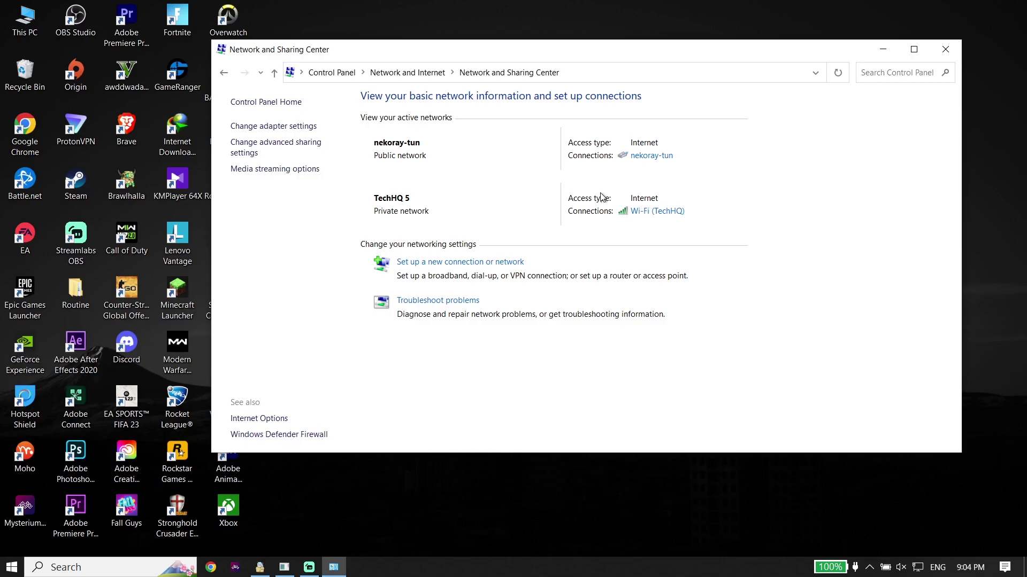
{"action": "left_click", "coordinate": [645, 214]}
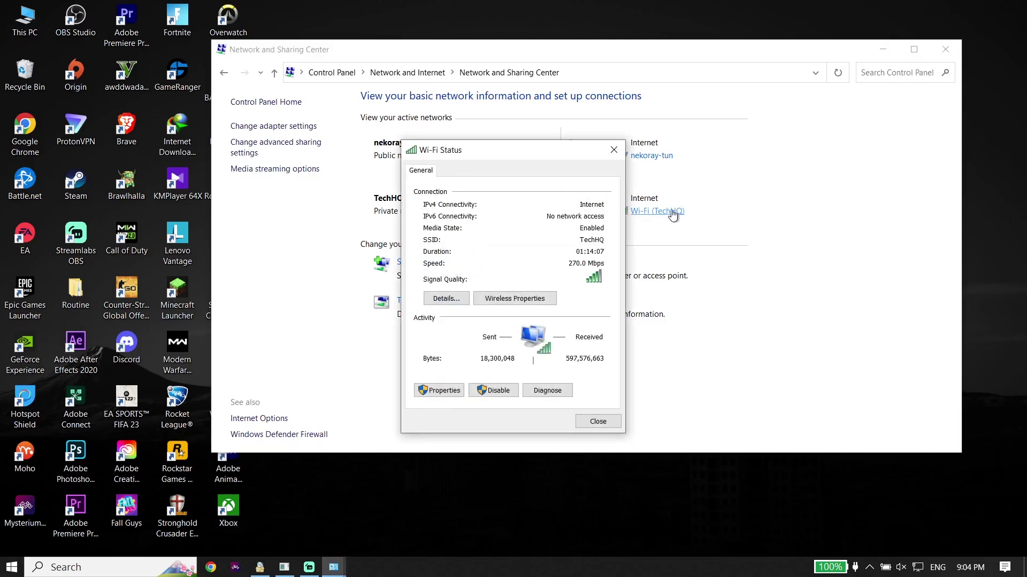
Set the Wi-Fi IPv4 preferred DNS to 1.1.1.1 and alternate DNS to 1.0.0.1
{"action": "left_click", "coordinate": [442, 389]}
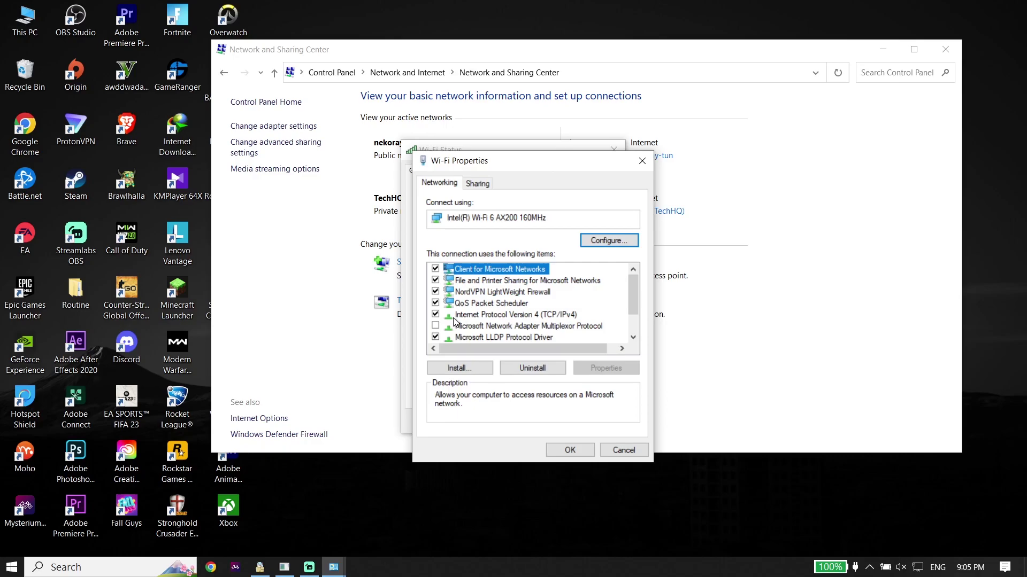
{"action": "left_click", "coordinate": [455, 315]}
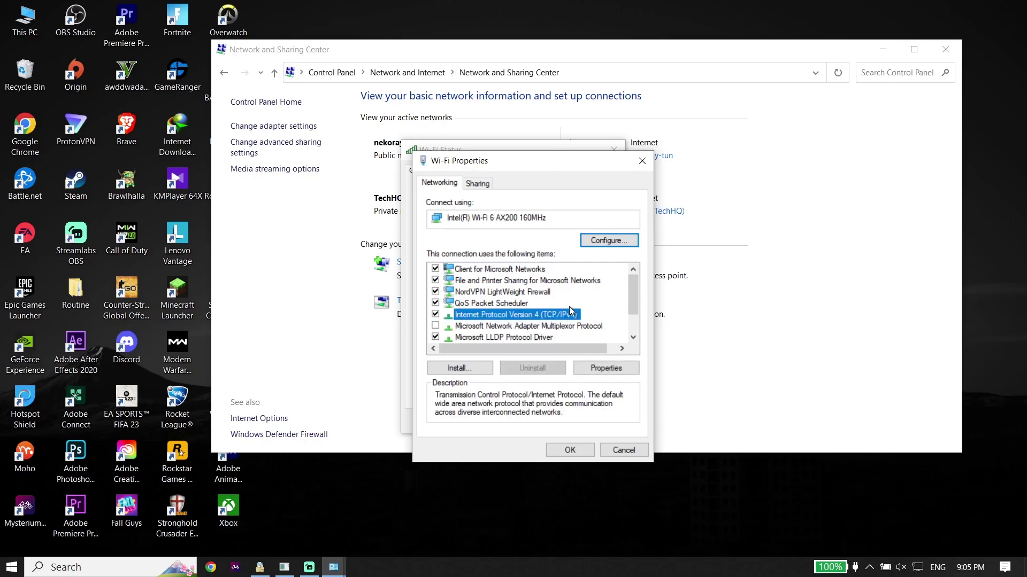
{"action": "double_click", "coordinate": [493, 315]}
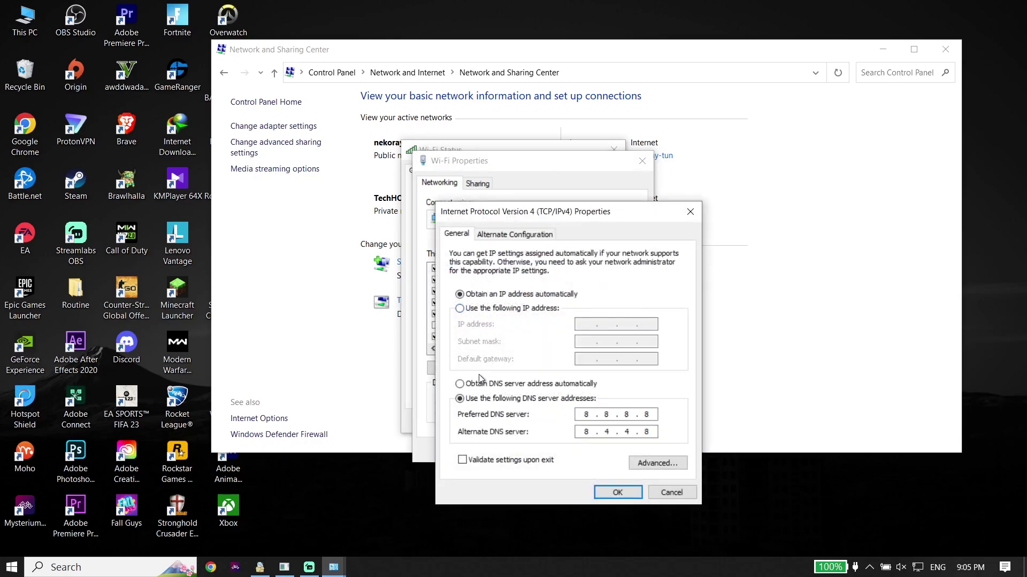
{"action": "left_click", "coordinate": [470, 399]}
{"action": "type", "text": "8."}
{"action": "type", "text": "8.8.8"}
{"action": "type", "text": "8.4.4."}
{"action": "type", "text": "8"}
{"action": "left_click", "coordinate": [532, 384]}
{"action": "left_click", "coordinate": [524, 399]}
{"action": "type", "text": "1.1.1.1"}
{"action": "left_click", "coordinate": [586, 432]}
{"action": "type", "text": "1.0.0.1"}
Save the DNS change and close Wi-Fi Properties, Wi-Fi Status and Network and Sharing Center
{"action": "left_click", "coordinate": [615, 491]}
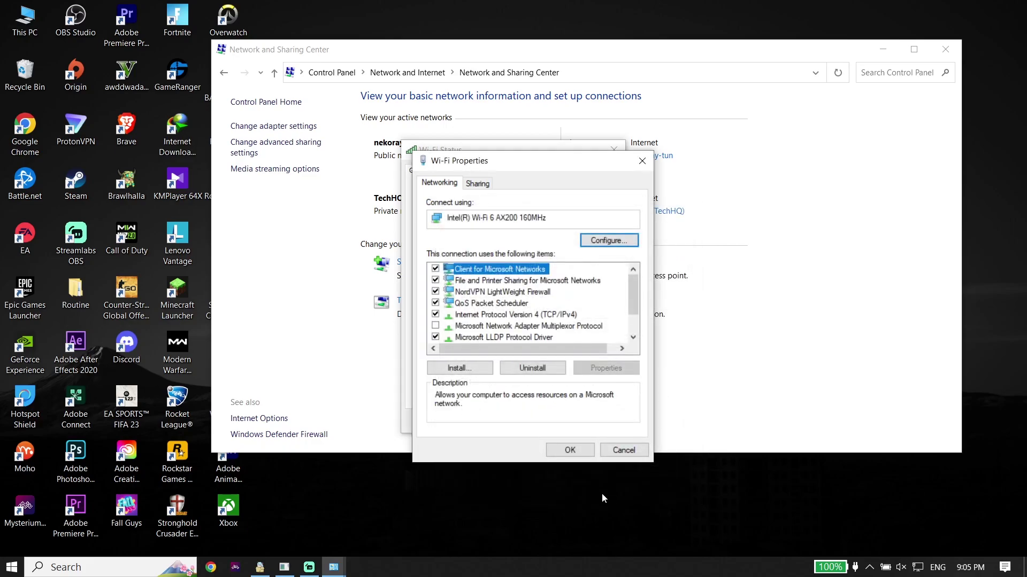
{"action": "left_click", "coordinate": [570, 451]}
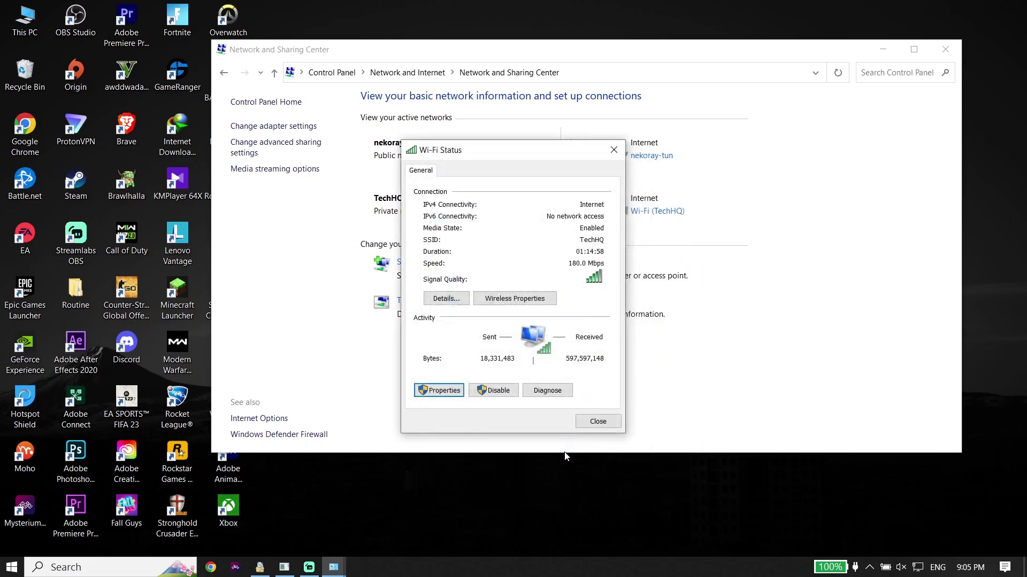
{"action": "left_click", "coordinate": [586, 426]}
{"action": "left_click", "coordinate": [945, 49]}
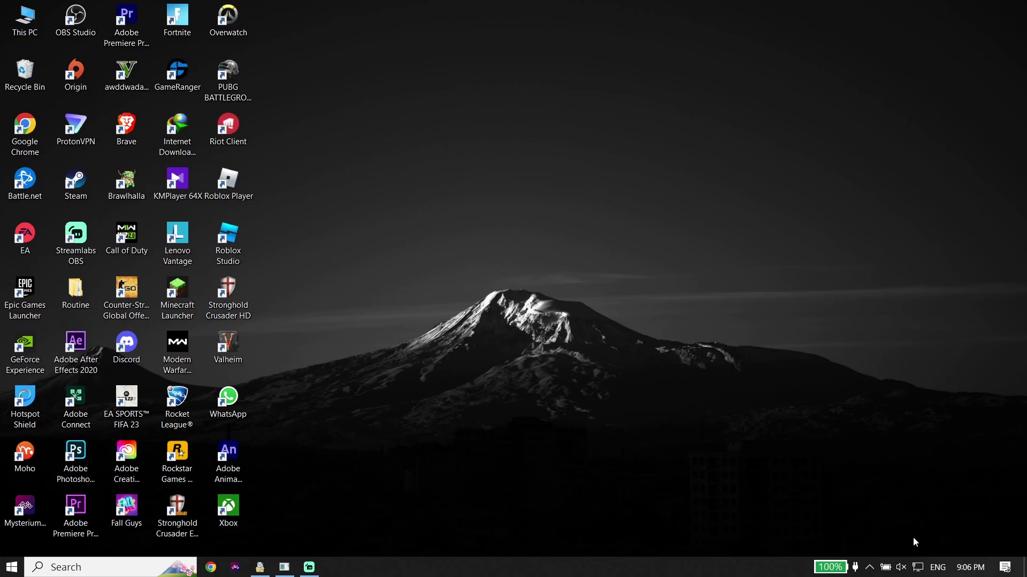
Confirm in the taskbar network list that TechHQ Wi-Fi is still connected
{"action": "left_click", "coordinate": [917, 567]}
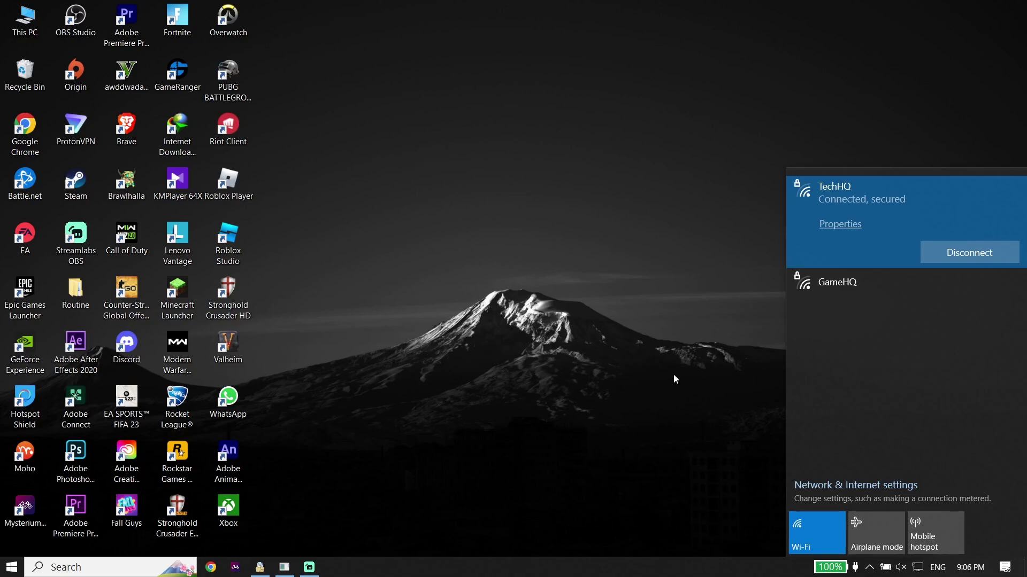
{"action": "left_click", "coordinate": [645, 372]}
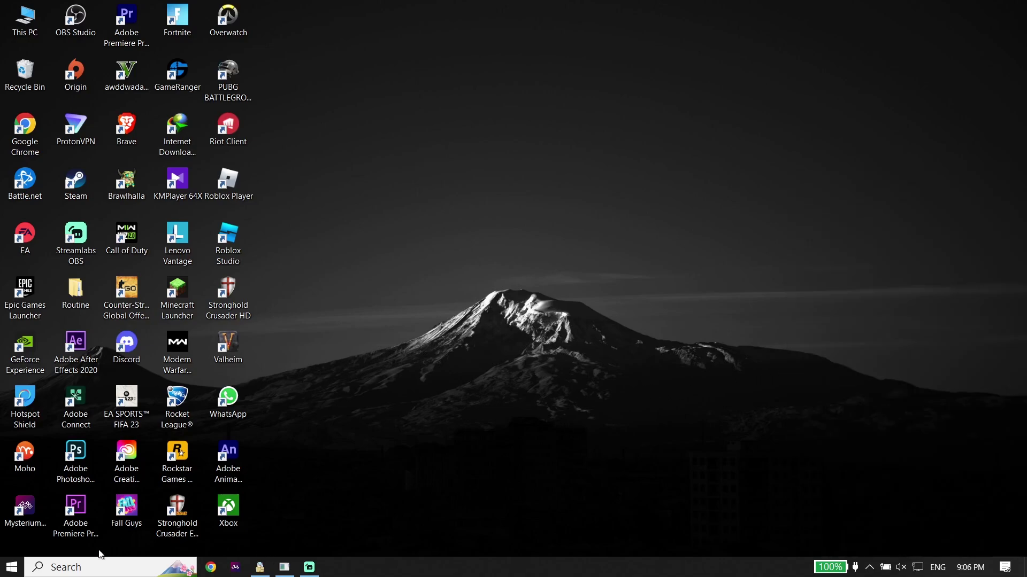
{"action": "left_click", "coordinate": [115, 566]}
Open Settings > Apps & features, filter by 'Microsoft store', select it and maximize the window
{"action": "type", "text": "sett"}
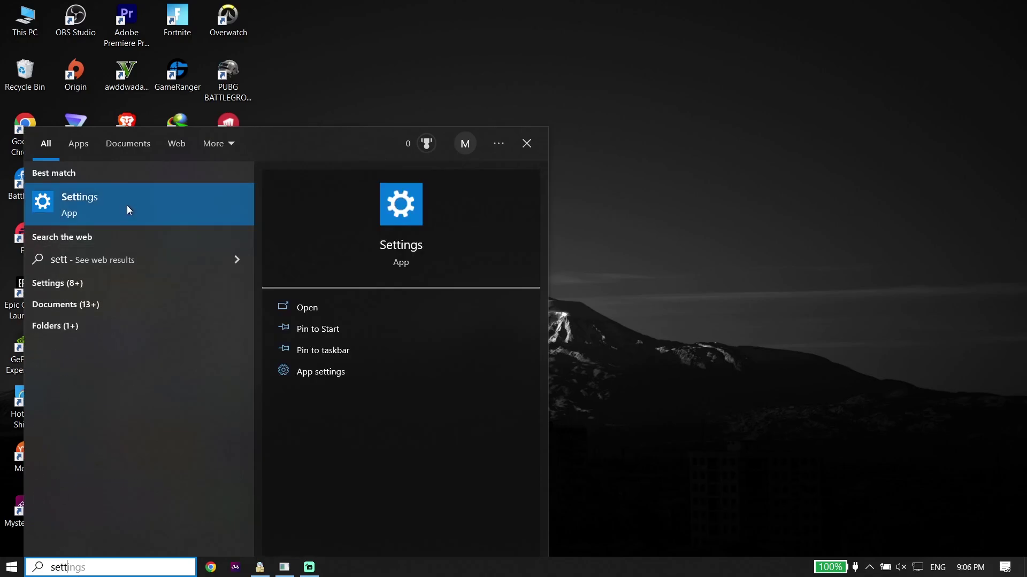
{"action": "left_click", "coordinate": [127, 207]}
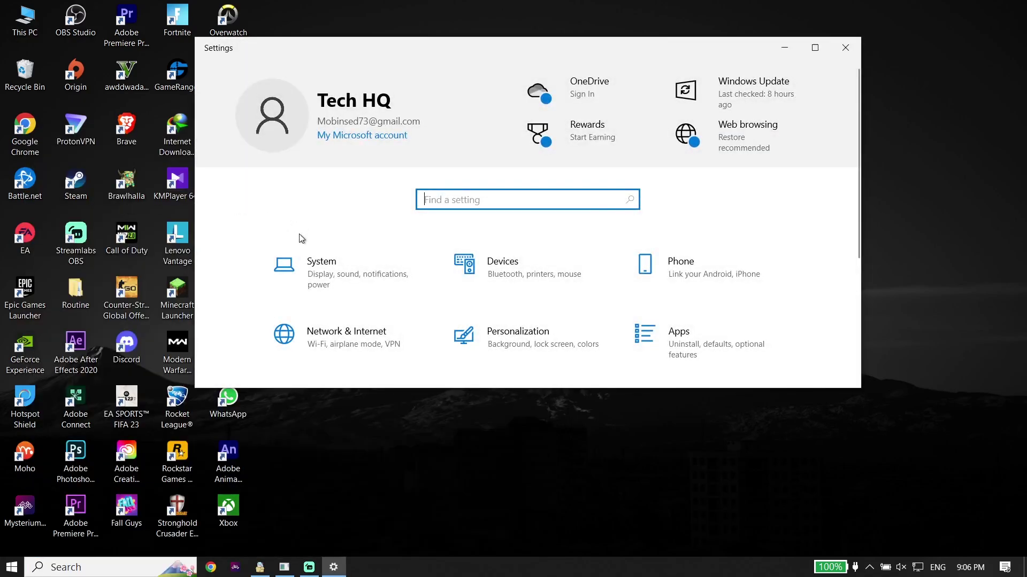
{"action": "scroll", "coordinate": [289, 231], "scroll_direction": "down", "scroll_amount": 5}
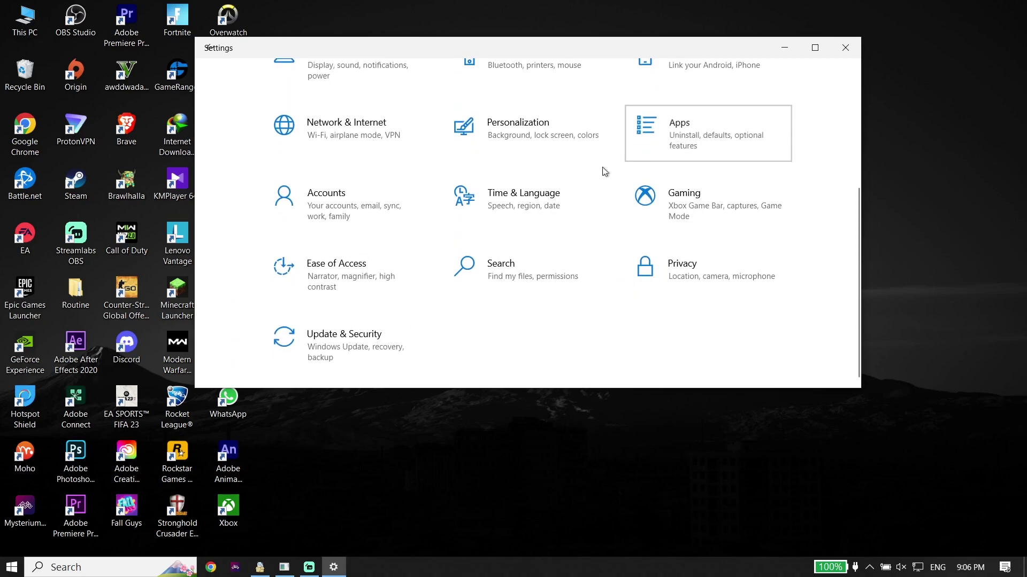
{"action": "left_click", "coordinate": [631, 156]}
{"action": "left_click_drag", "start_coordinate": [621, 55], "coordinate": [632, 29]}
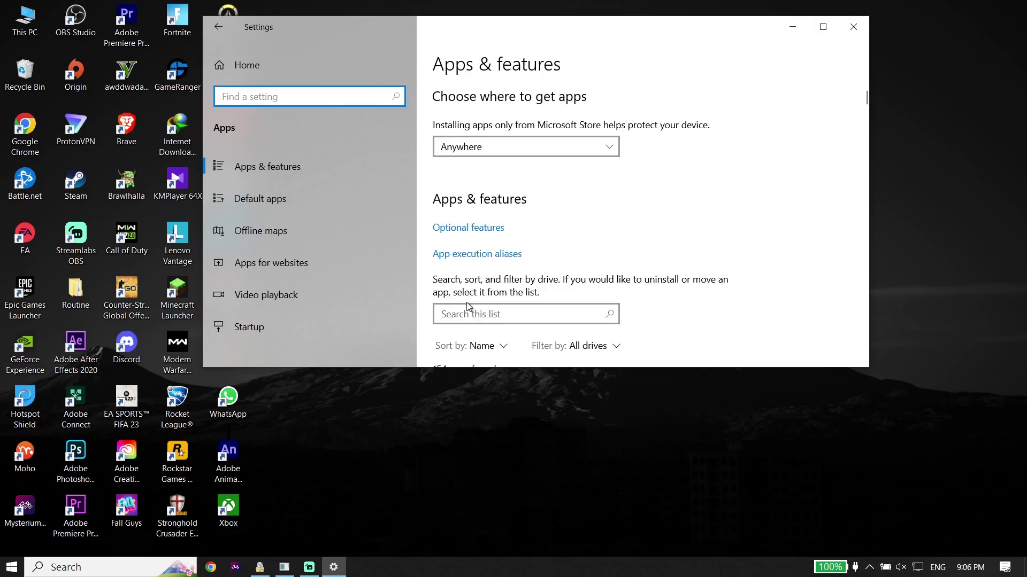
{"action": "left_click", "coordinate": [468, 310]}
{"action": "scroll", "coordinate": [514, 278], "scroll_direction": "down", "scroll_amount": 1}
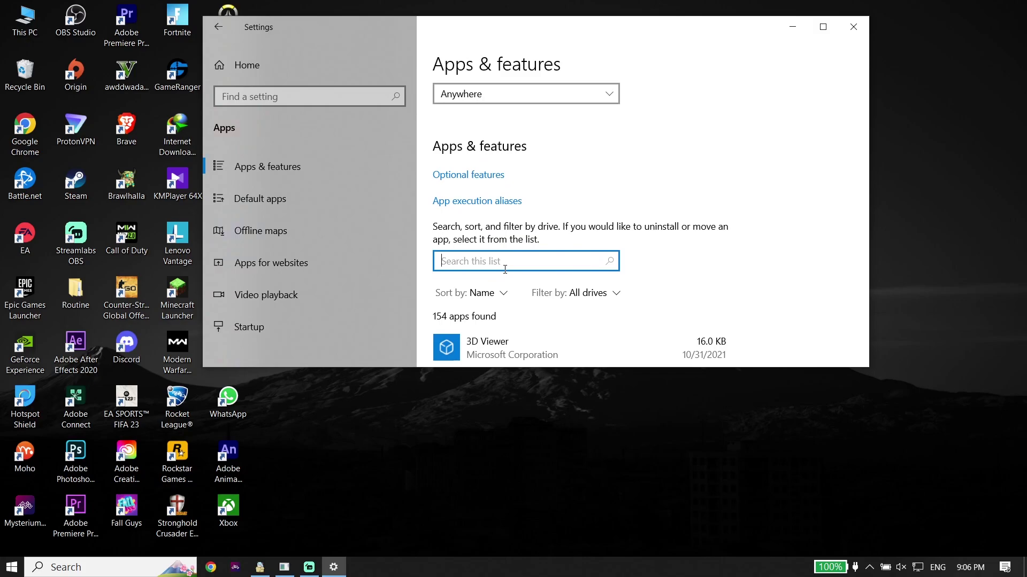
{"action": "type", "text": "Mic"}
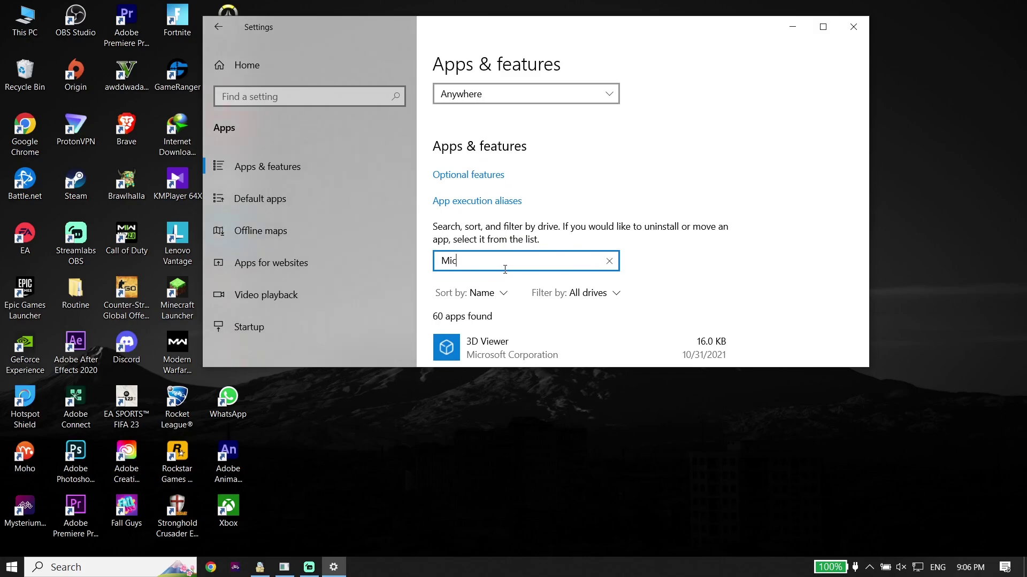
{"action": "type", "text": "rosoft store"}
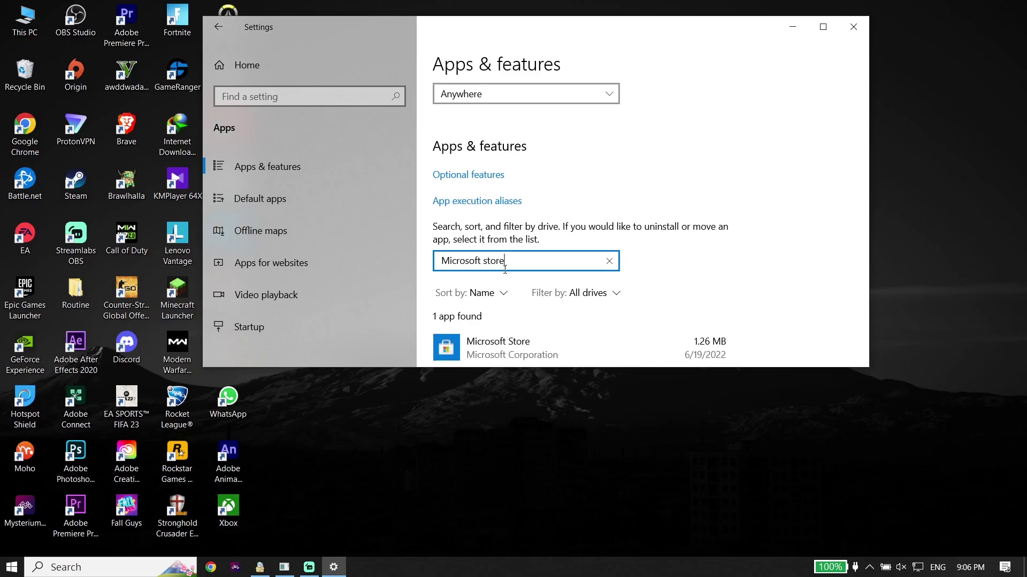
{"action": "left_click", "coordinate": [569, 339]}
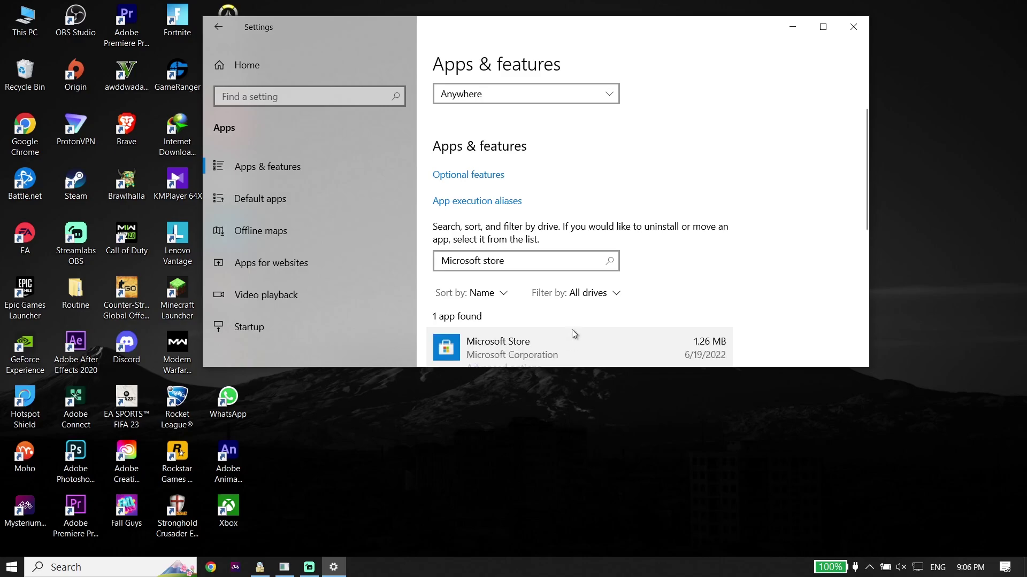
{"action": "left_click", "coordinate": [823, 28]}
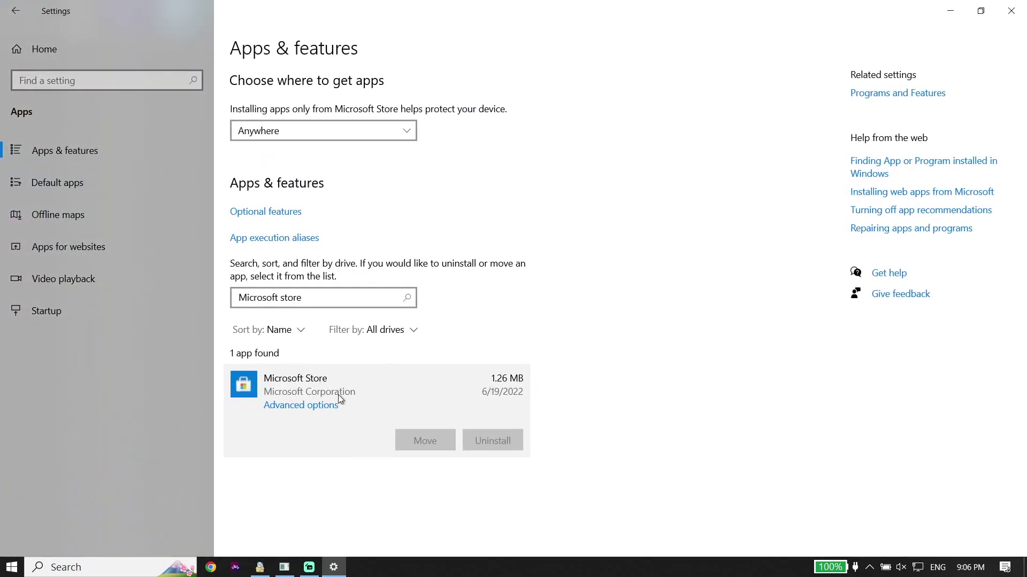
Look through Microsoft Store's advanced options and Reset section, then close Settings
{"action": "left_click", "coordinate": [314, 410]}
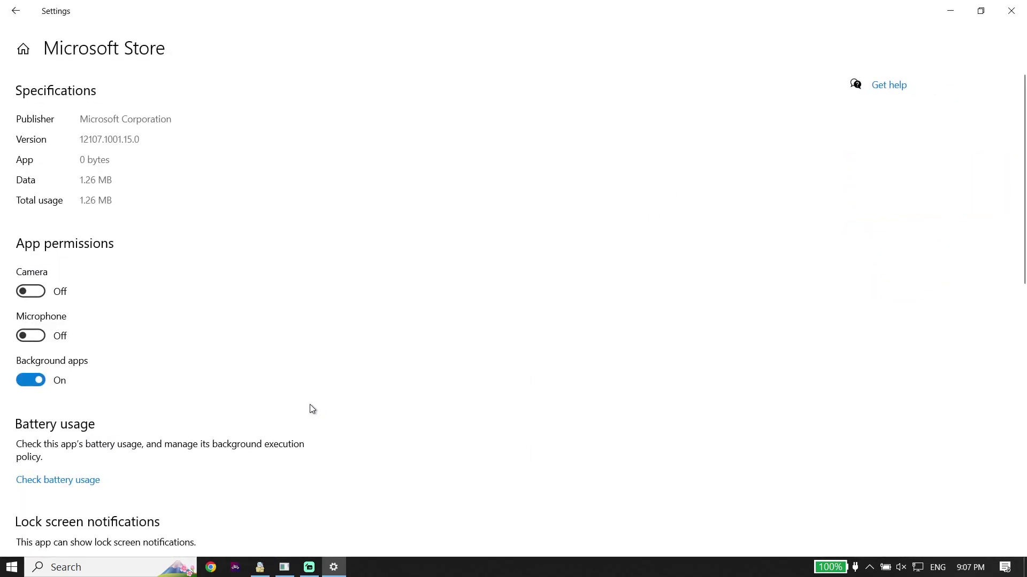
{"action": "scroll", "coordinate": [310, 404], "scroll_direction": "down", "scroll_amount": 6}
{"action": "scroll", "coordinate": [309, 408], "scroll_direction": "down", "scroll_amount": 4}
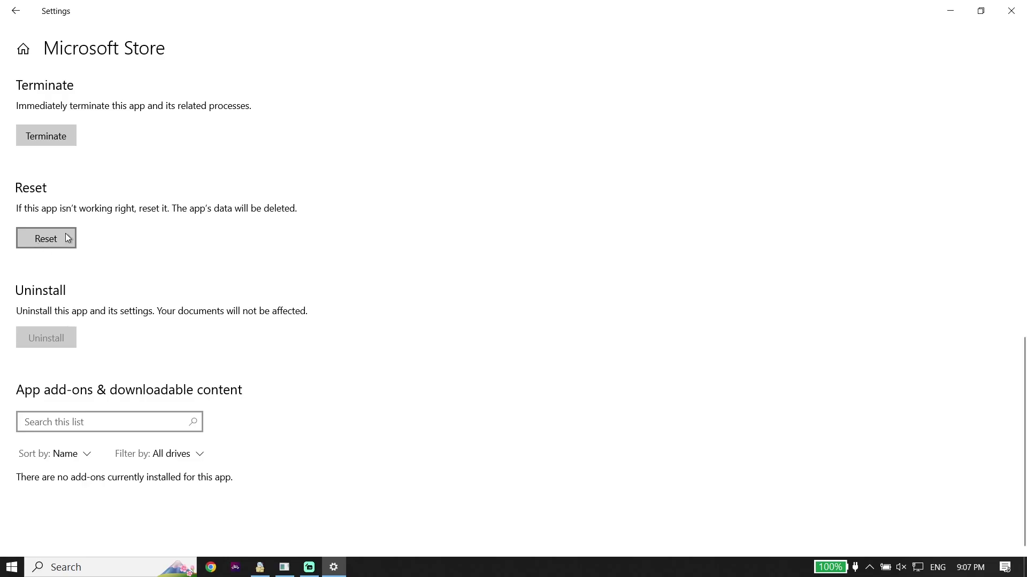
{"action": "left_click", "coordinate": [1011, 10]}
Search for and run wsreset to clear the Microsoft Store cache
{"action": "left_click", "coordinate": [122, 568]}
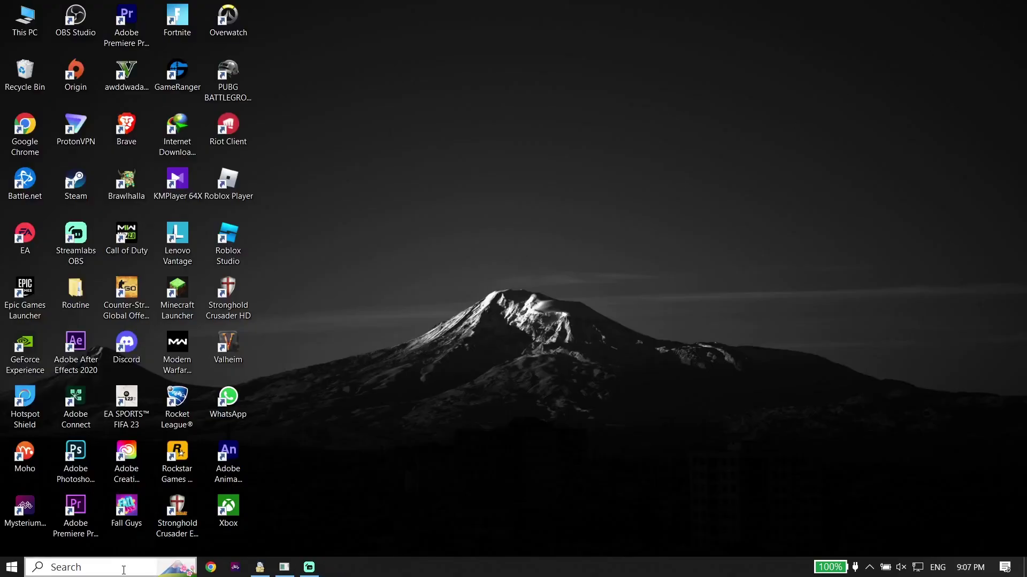
{"action": "type", "text": "wsj"}
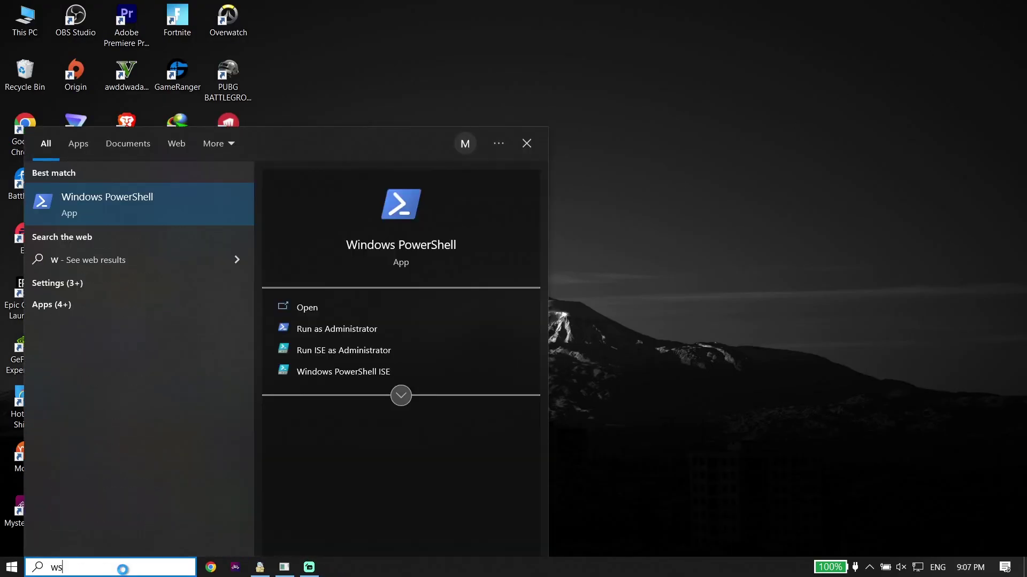
{"action": "key", "text": "BackSpace"}
{"action": "type", "text": "reset"}
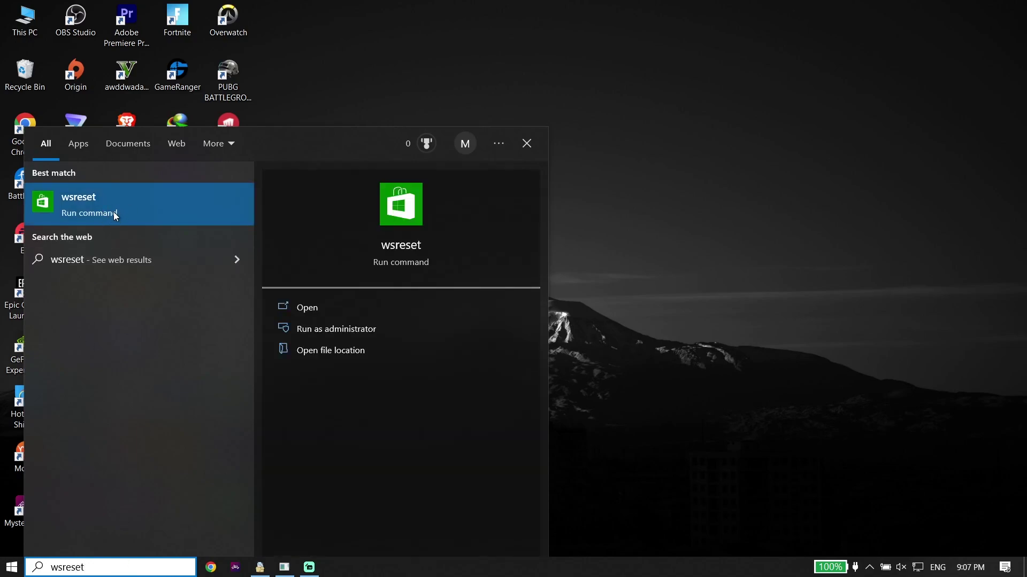
{"action": "left_click", "coordinate": [83, 204]}
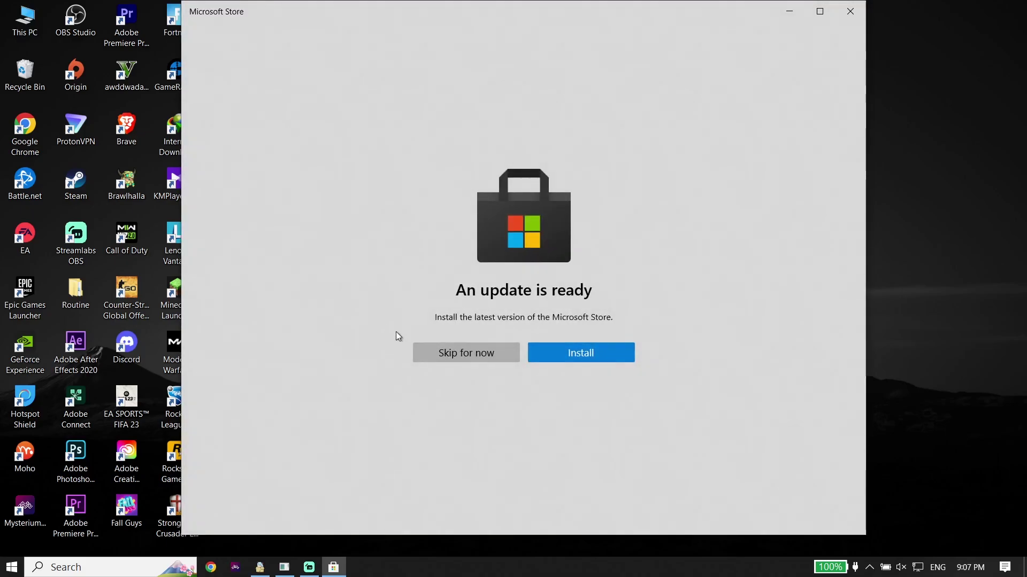
Skip the pending Microsoft Store update to reach the Home page
{"action": "left_click", "coordinate": [437, 354]}
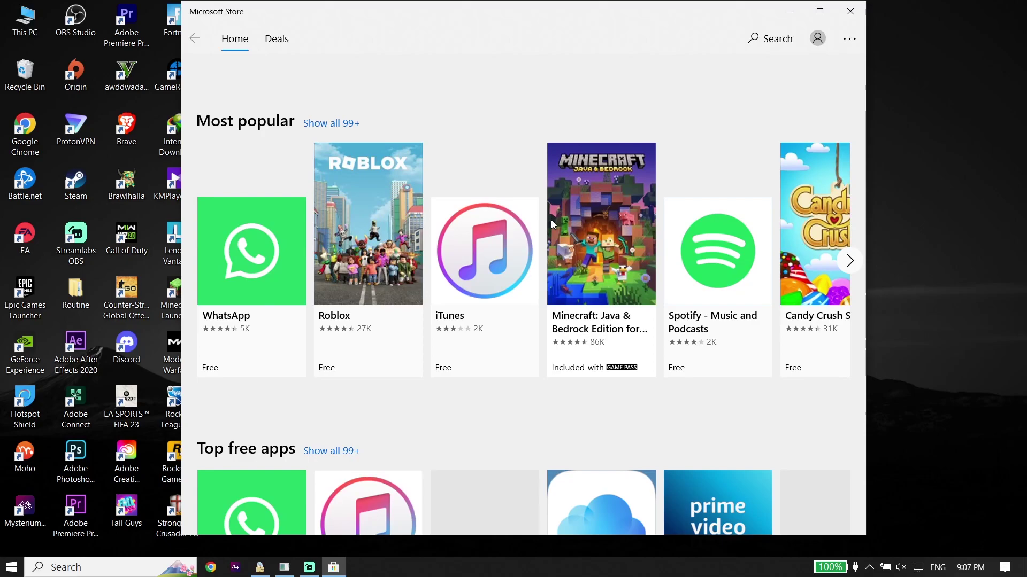
Close the Store, launch Command Prompt as administrator from search, and clear the search box
{"action": "left_click", "coordinate": [850, 11]}
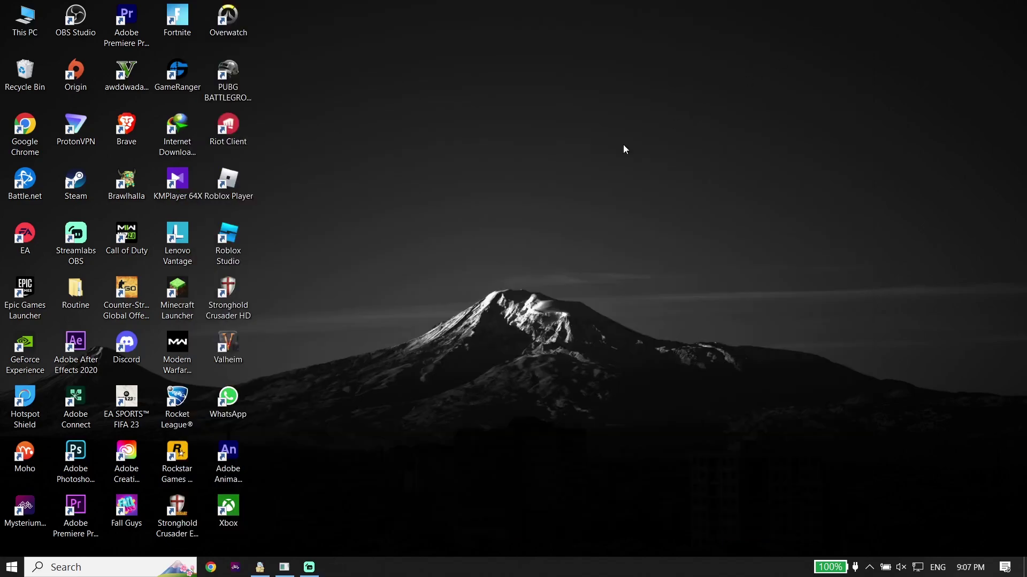
{"action": "left_click", "coordinate": [122, 569]}
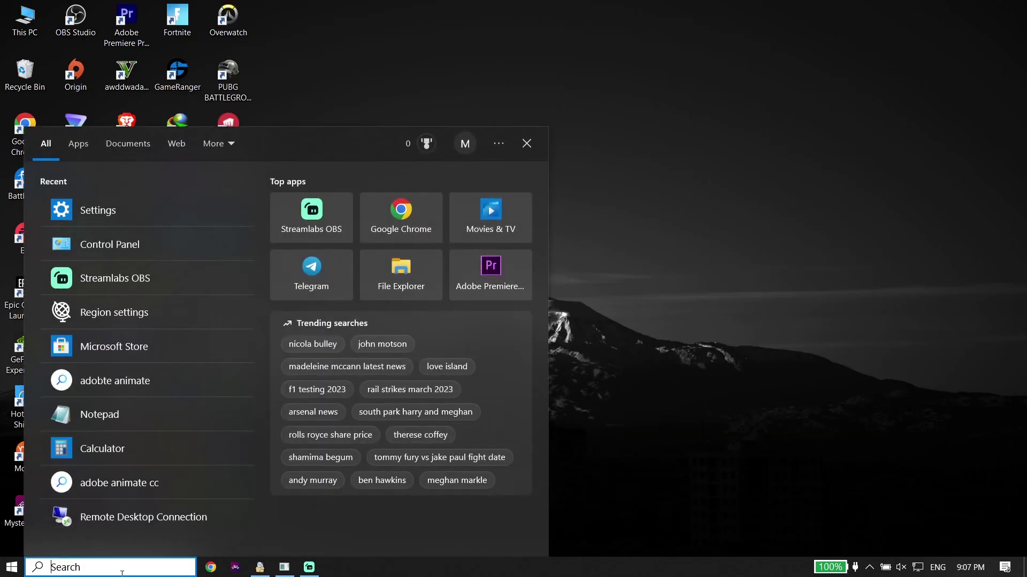
{"action": "type", "text": "comm"}
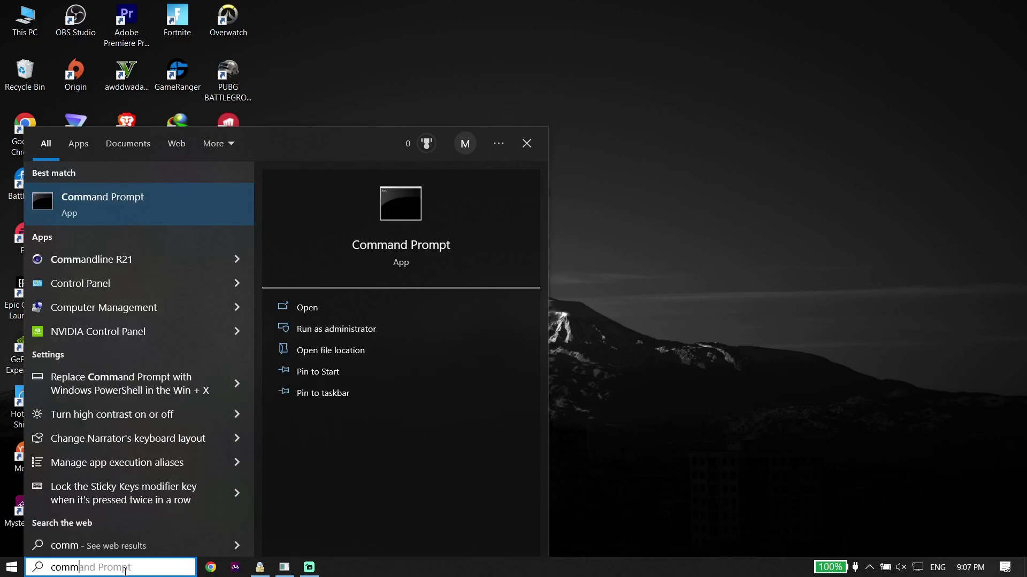
{"action": "right_click", "coordinate": [81, 202]}
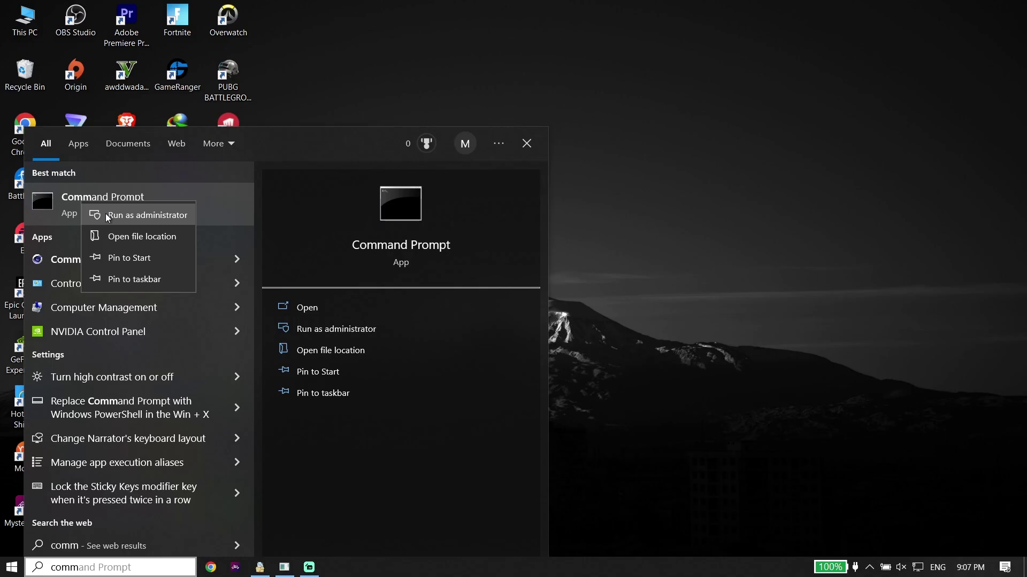
{"action": "left_click", "coordinate": [108, 216]}
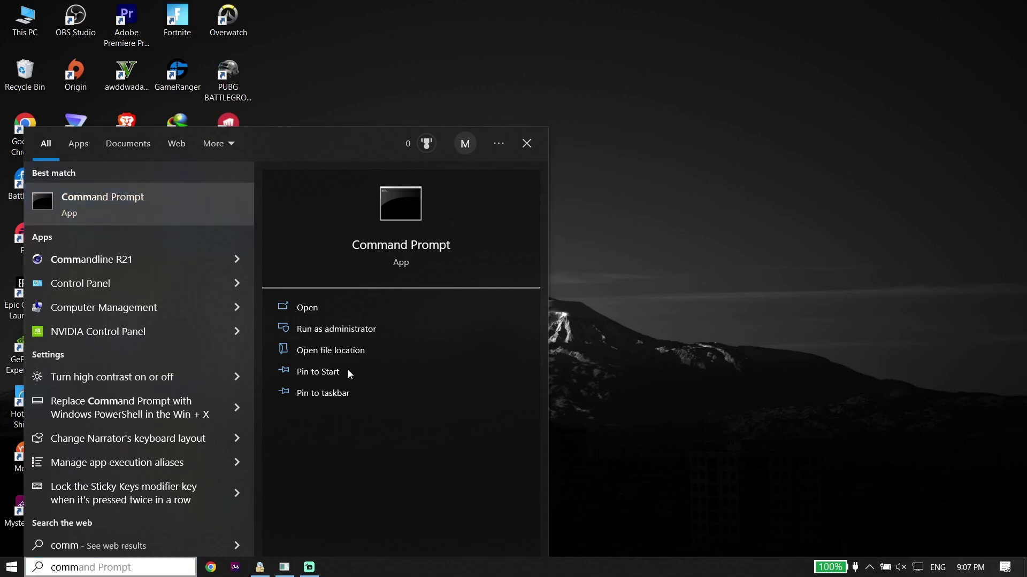
{"action": "type", "text": "and Prompt"}
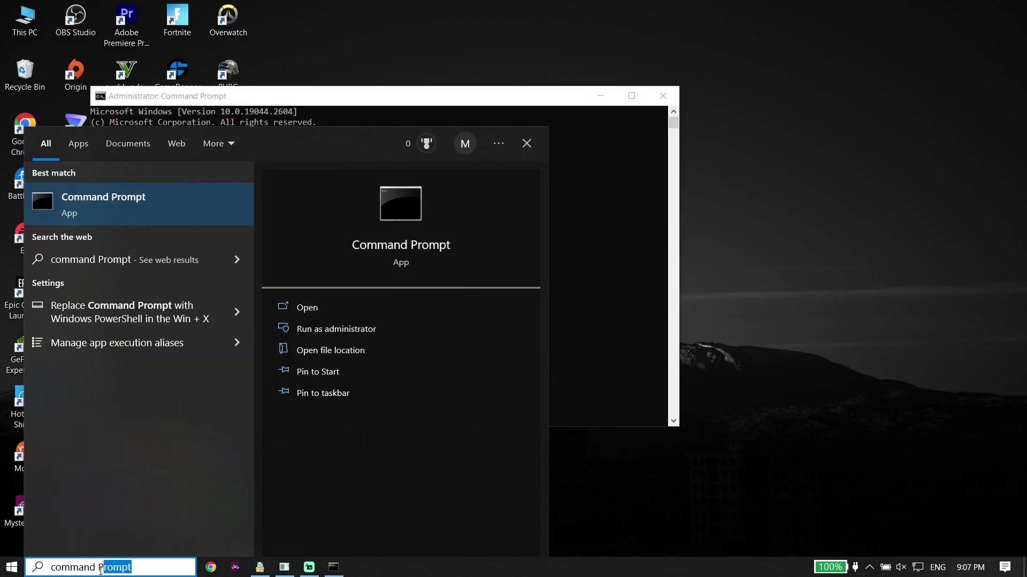
{"action": "key", "text": "ctrl+a"}
{"action": "key", "text": "BackSpace"}
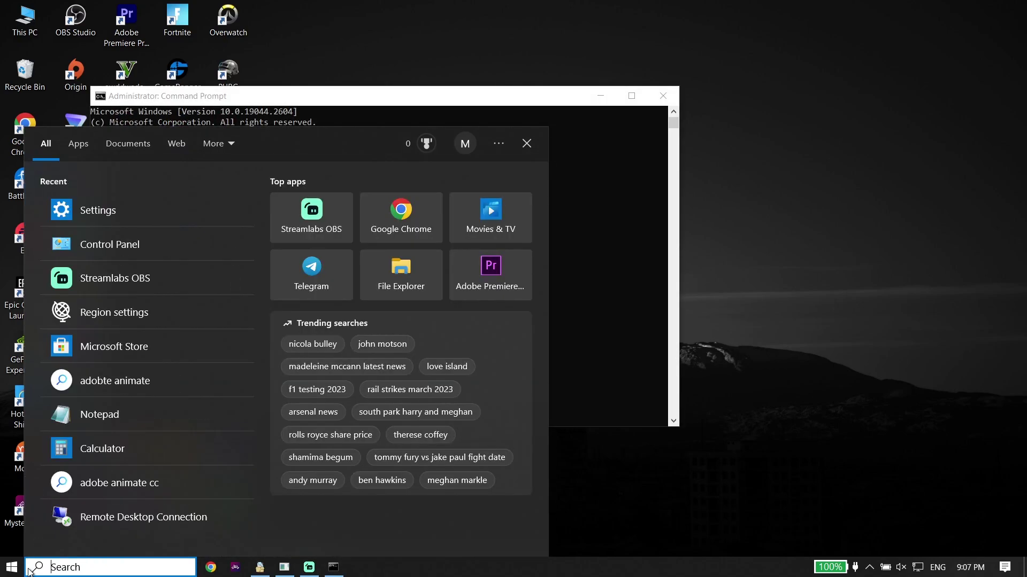
Open the ip config note and run ipconfig /flushdns in the admin prompt
{"action": "type", "text": "ip config"}
{"action": "left_click", "coordinate": [97, 207]}
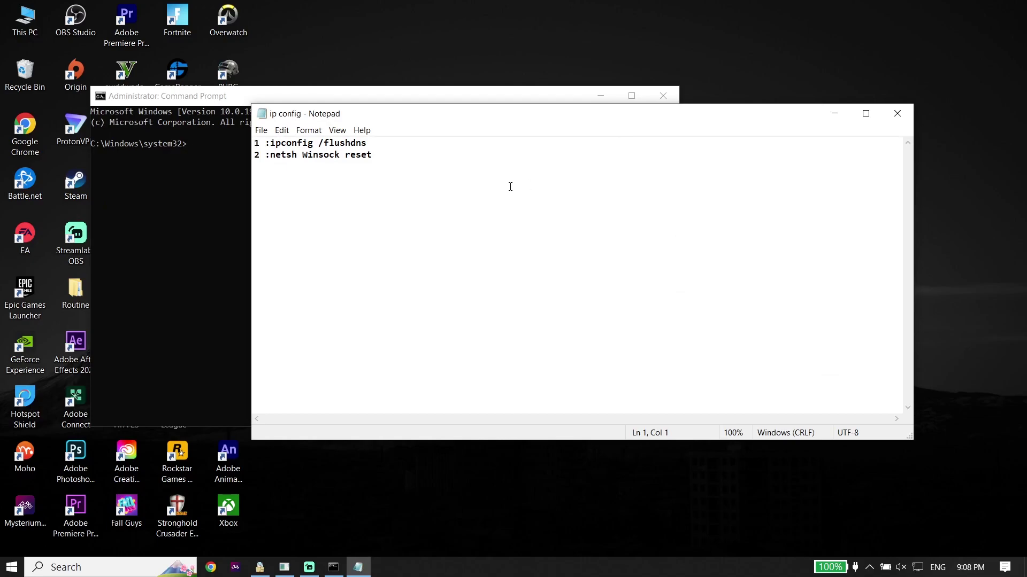
{"action": "left_click_drag", "start_coordinate": [270, 143], "coordinate": [367, 143]}
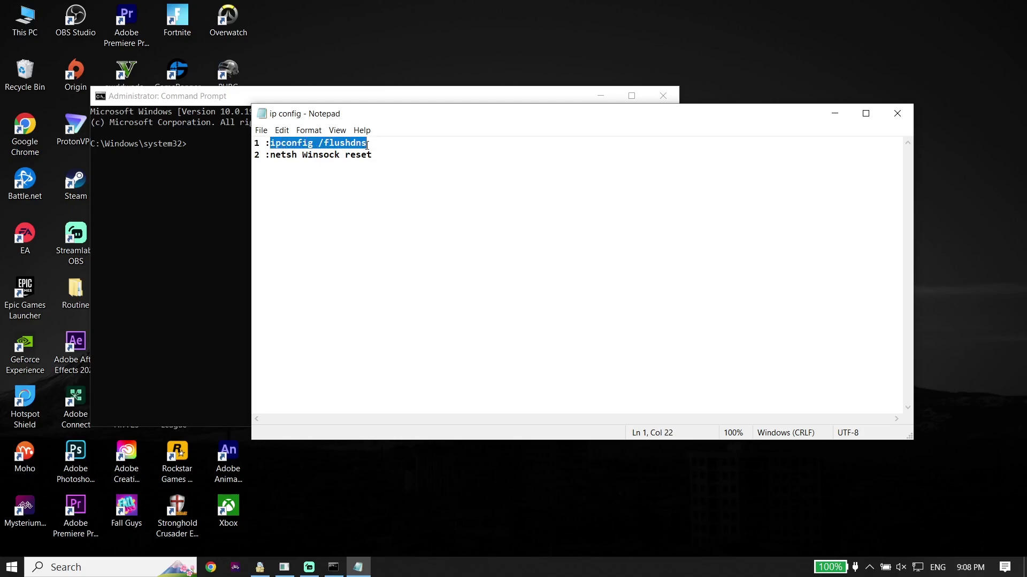
{"action": "right_click", "coordinate": [347, 143]}
{"action": "left_click", "coordinate": [385, 178]}
{"action": "left_click", "coordinate": [192, 100]}
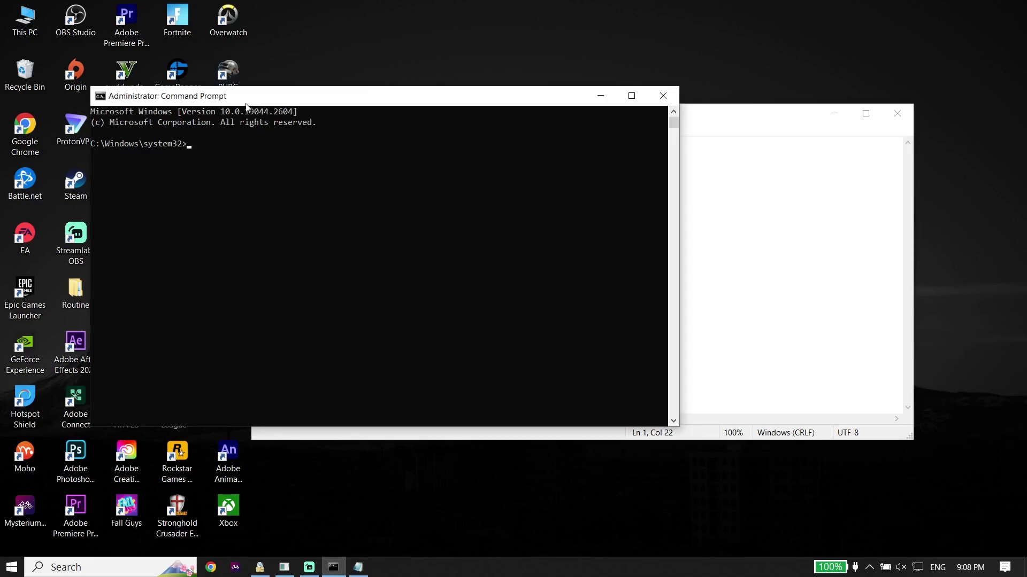
{"action": "right_click", "coordinate": [186, 148]}
{"action": "key", "text": "Return"}
Copy netsh Winsock reset from the note, run it, and begin typing exit
{"action": "left_click", "coordinate": [708, 208]}
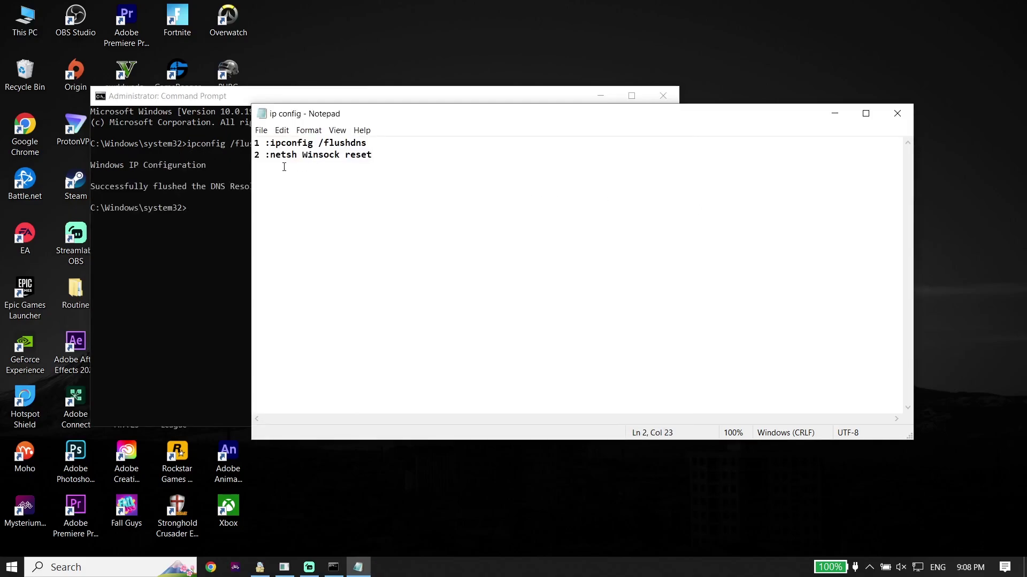
{"action": "left_click_drag", "start_coordinate": [270, 155], "coordinate": [374, 156]}
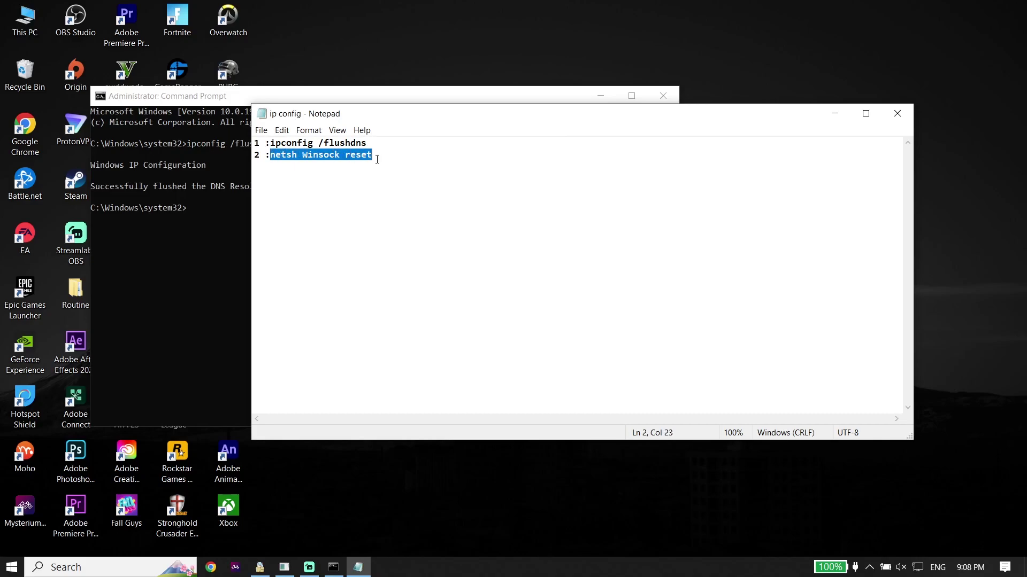
{"action": "right_click", "coordinate": [342, 156]}
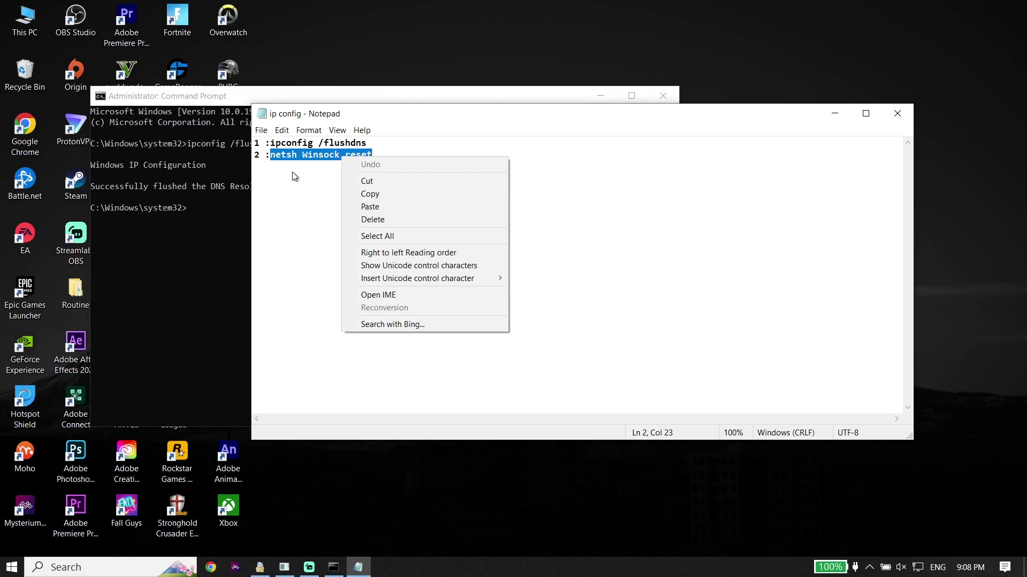
{"action": "left_click", "coordinate": [374, 193]}
{"action": "left_click", "coordinate": [281, 93]}
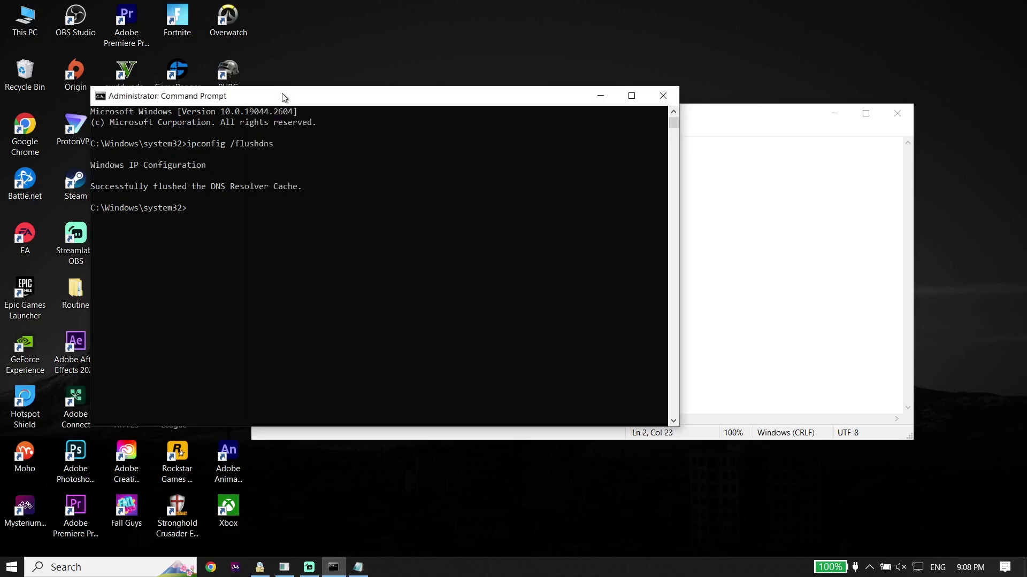
{"action": "right_click", "coordinate": [191, 213]}
{"action": "key", "text": "Return"}
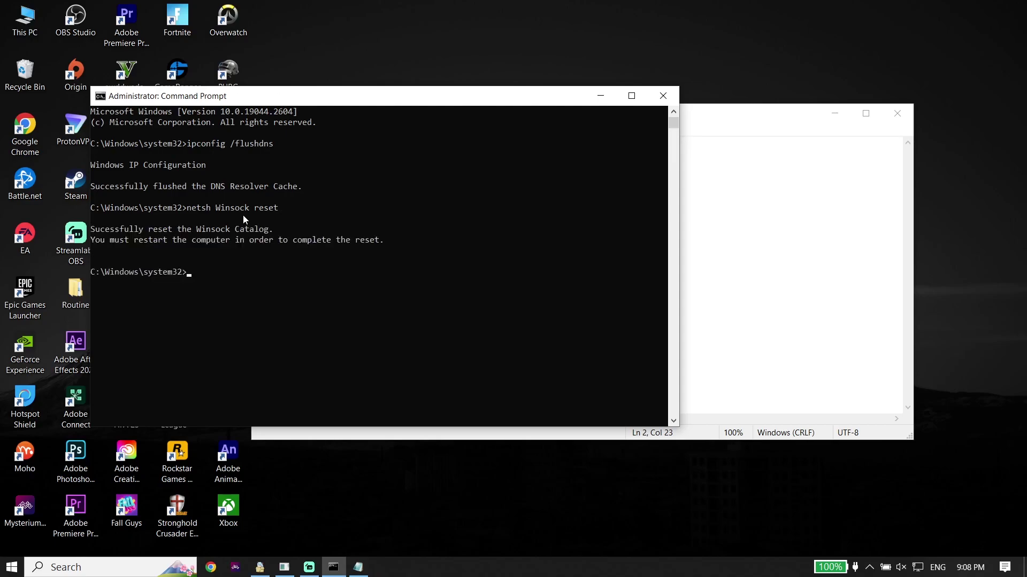
{"action": "type", "text": "Exo"}
{"action": "key", "text": "BackSpace"}
Exit Command Prompt, close the ip config notes, and dismiss the Start power options without restarting
{"action": "type", "text": "it"}
{"action": "key", "text": "Return"}
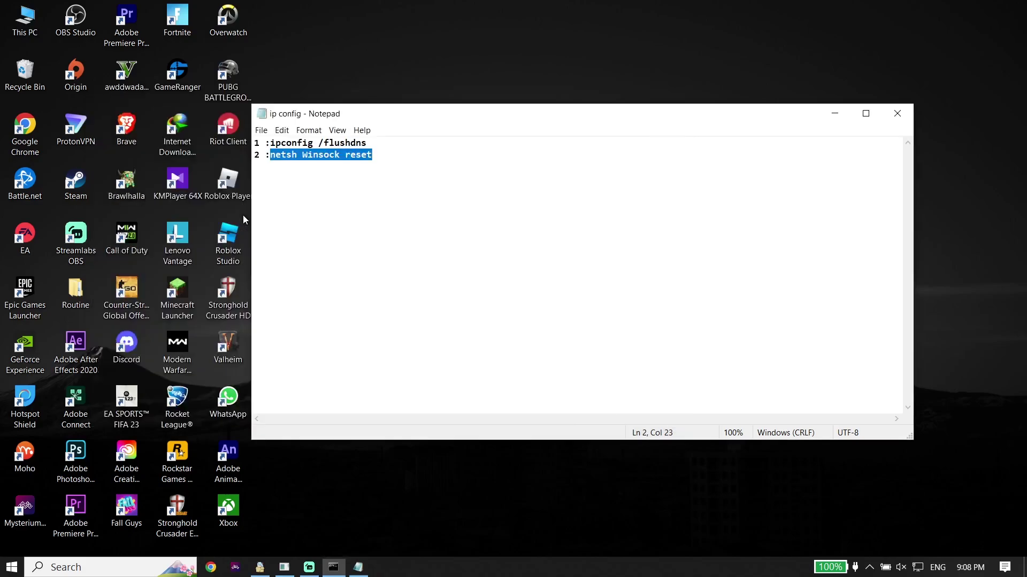
{"action": "left_click", "coordinate": [897, 114]}
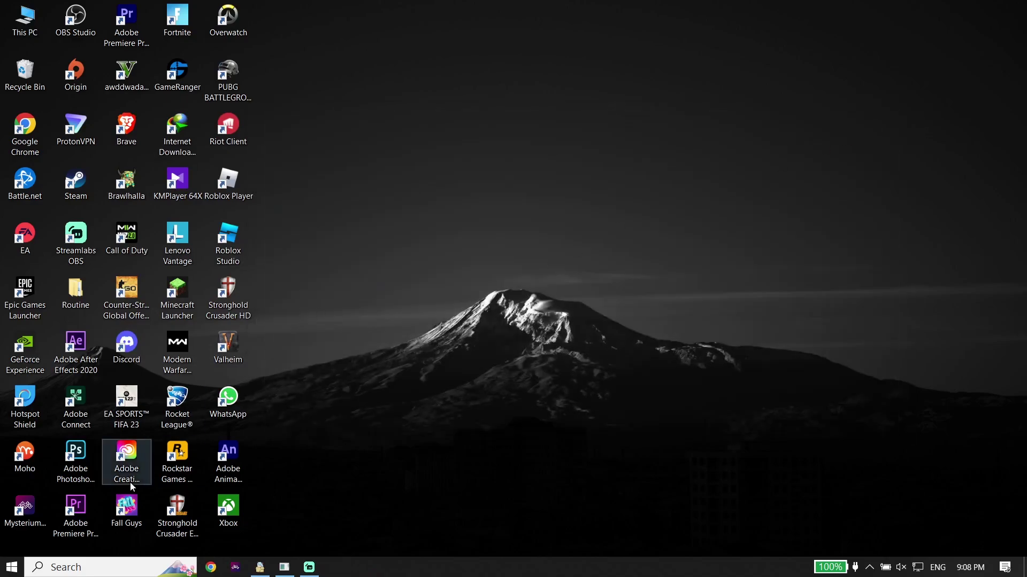
{"action": "left_click", "coordinate": [12, 566]}
{"action": "left_click", "coordinate": [17, 541]}
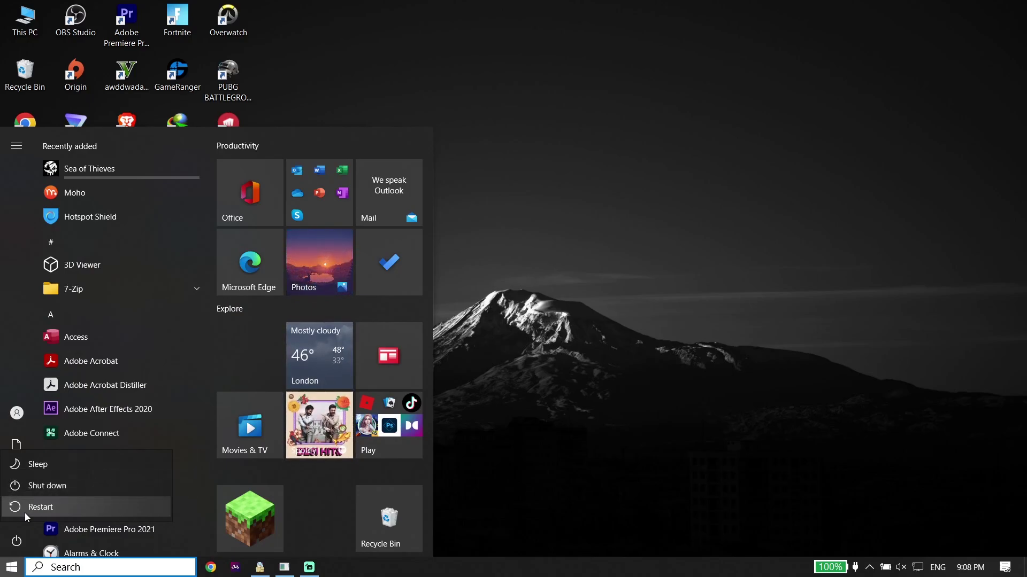
{"action": "left_click", "coordinate": [535, 460]}
{"action": "left_click", "coordinate": [534, 458]}
Reopen Microsoft Store from search and skip its update to reach Home
{"action": "left_click", "coordinate": [116, 561]}
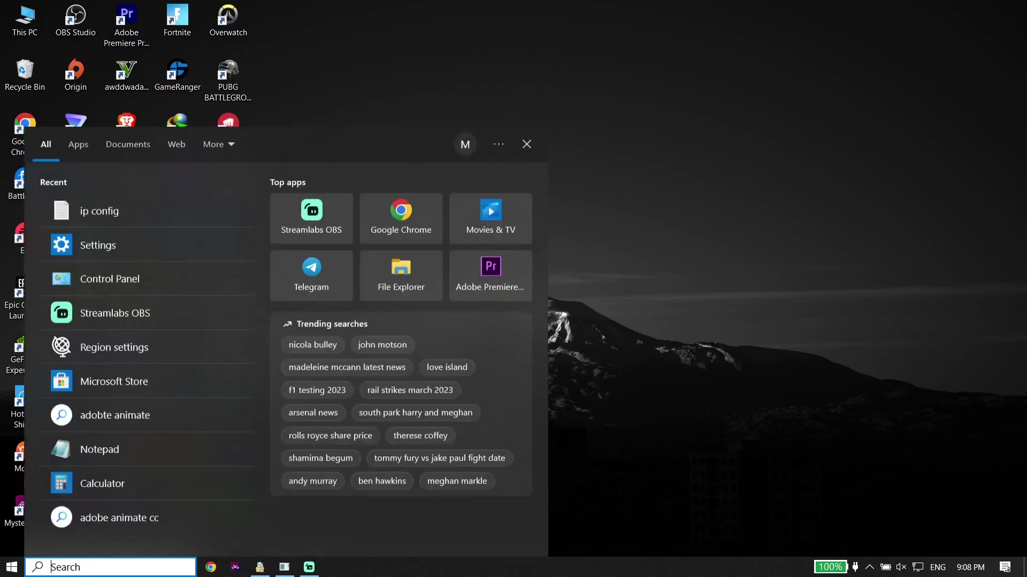
{"action": "left_click", "coordinate": [114, 385]}
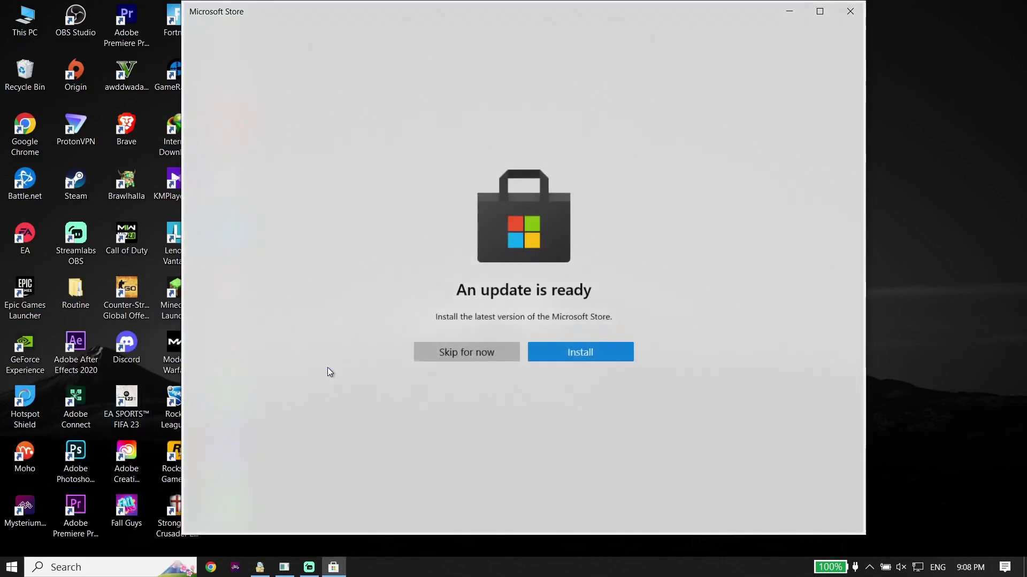
{"action": "left_click", "coordinate": [432, 360]}
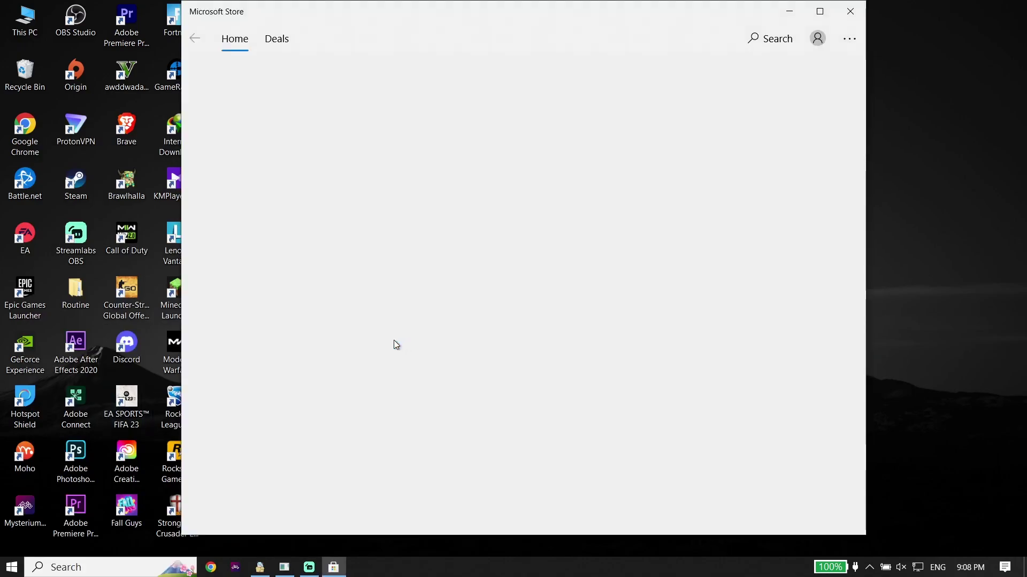